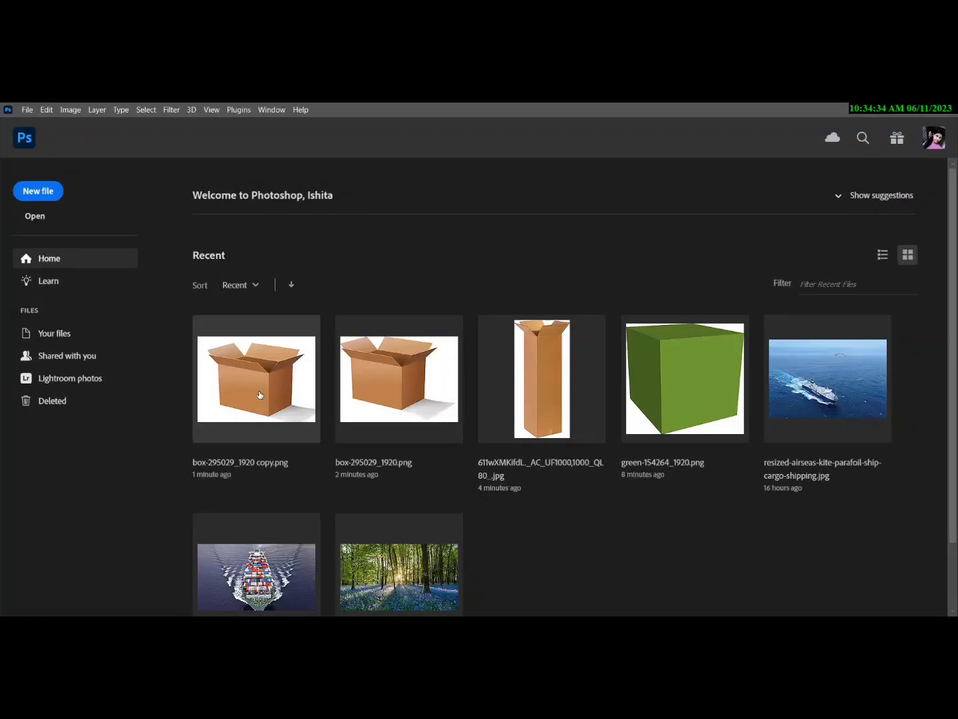
Open box-295029_1920 copy.png from the Home screen and show its Layers panel.
left_click(260, 395)
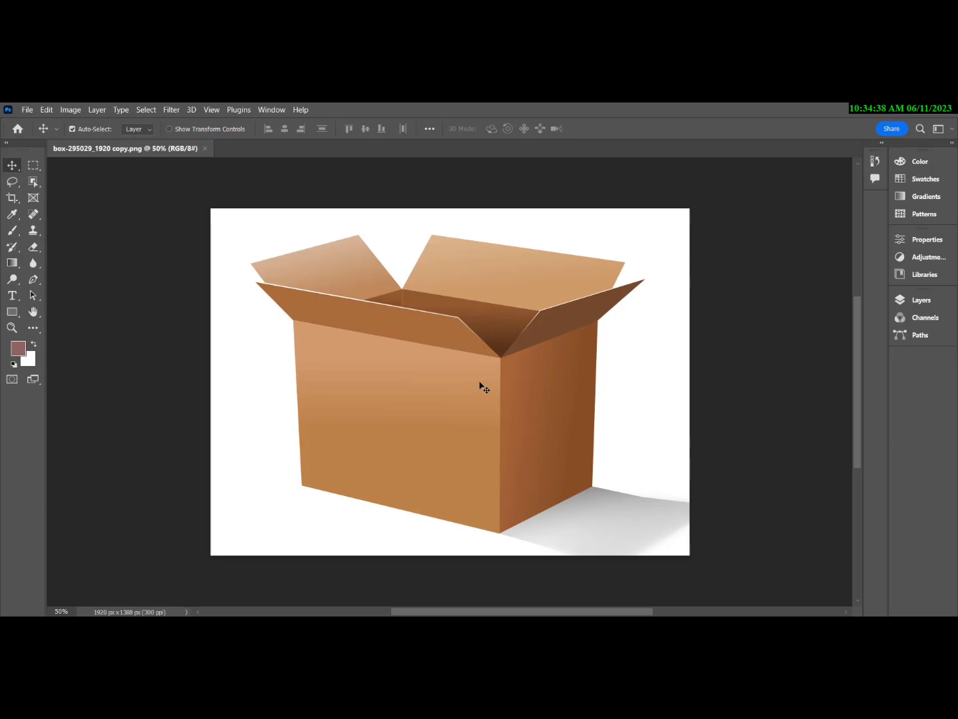
left_click(912, 307)
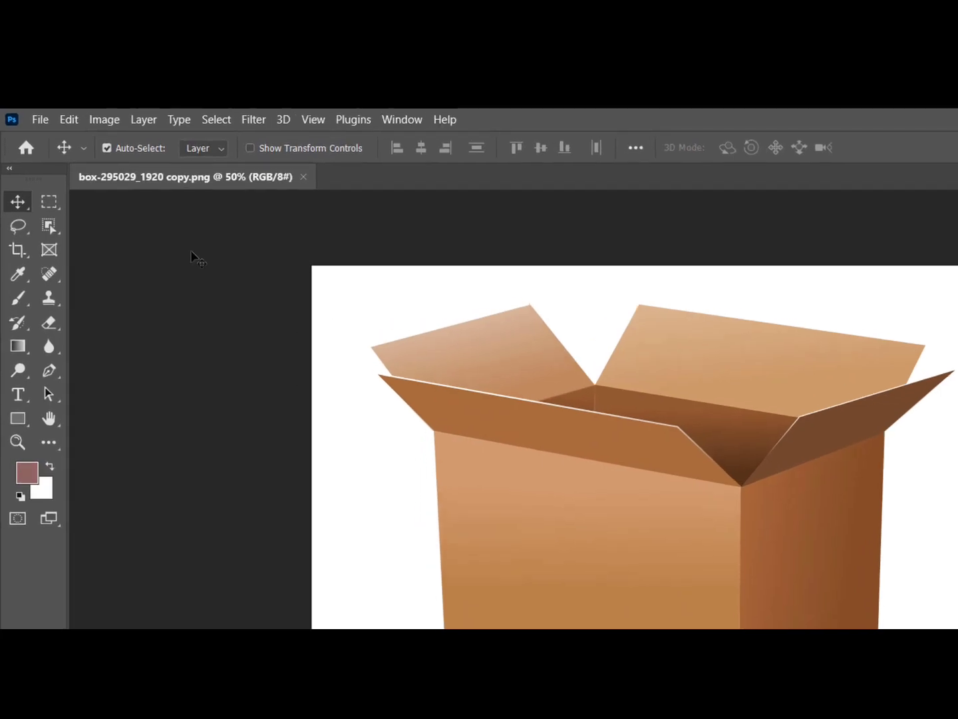
Place the floral desktop-wallpaper JPG from Downloads as an embedded layer over the box.
left_click(31, 127)
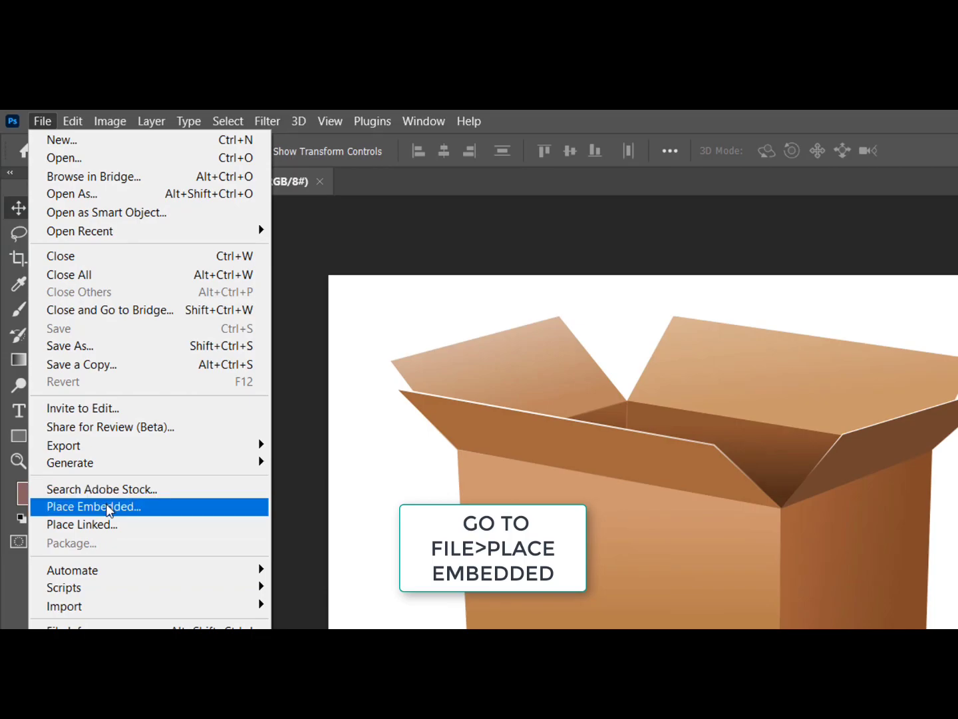
left_click(108, 507)
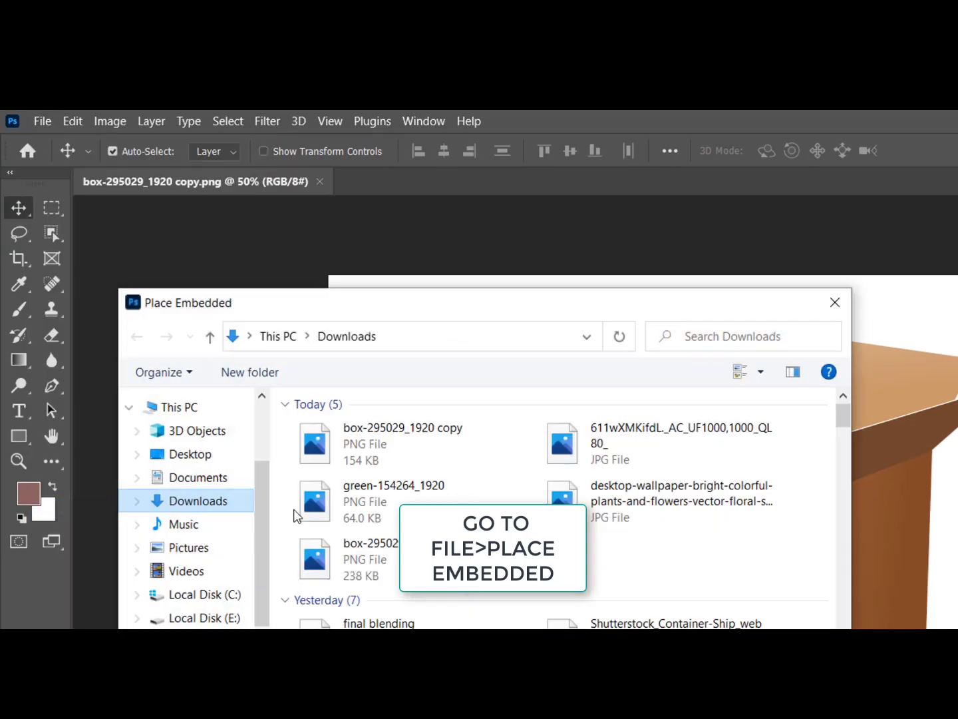
left_click(509, 496)
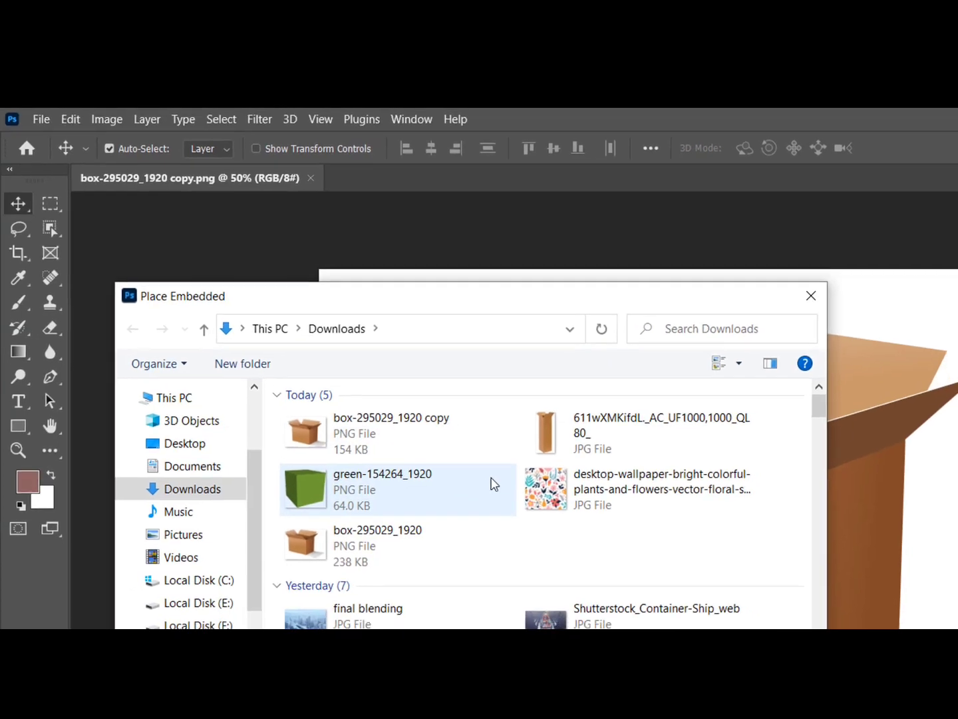
left_click(544, 489)
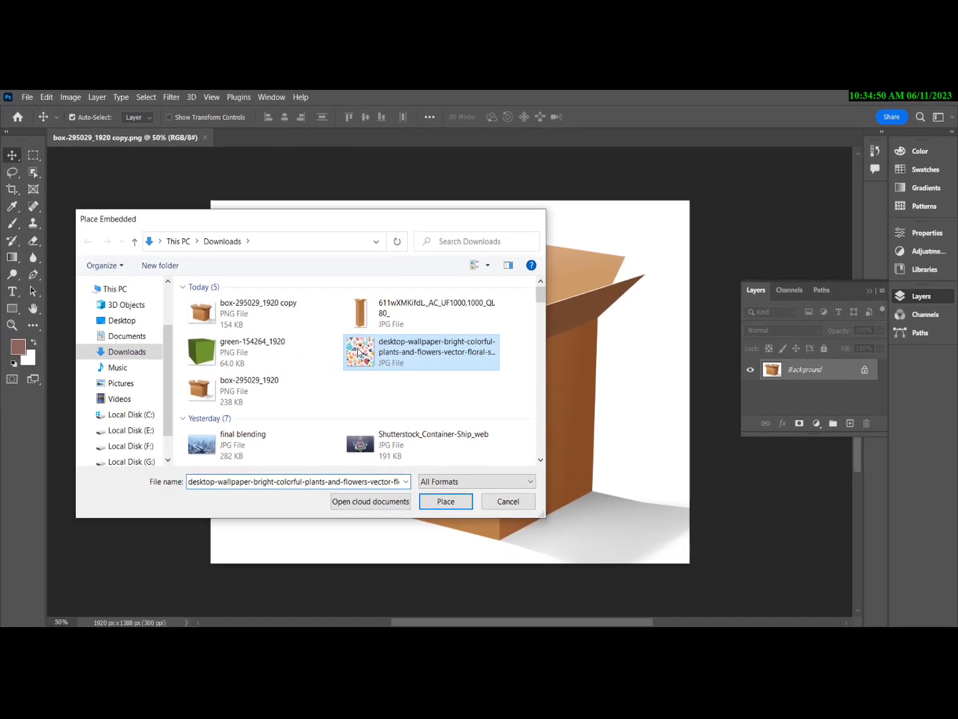
double_click(358, 352)
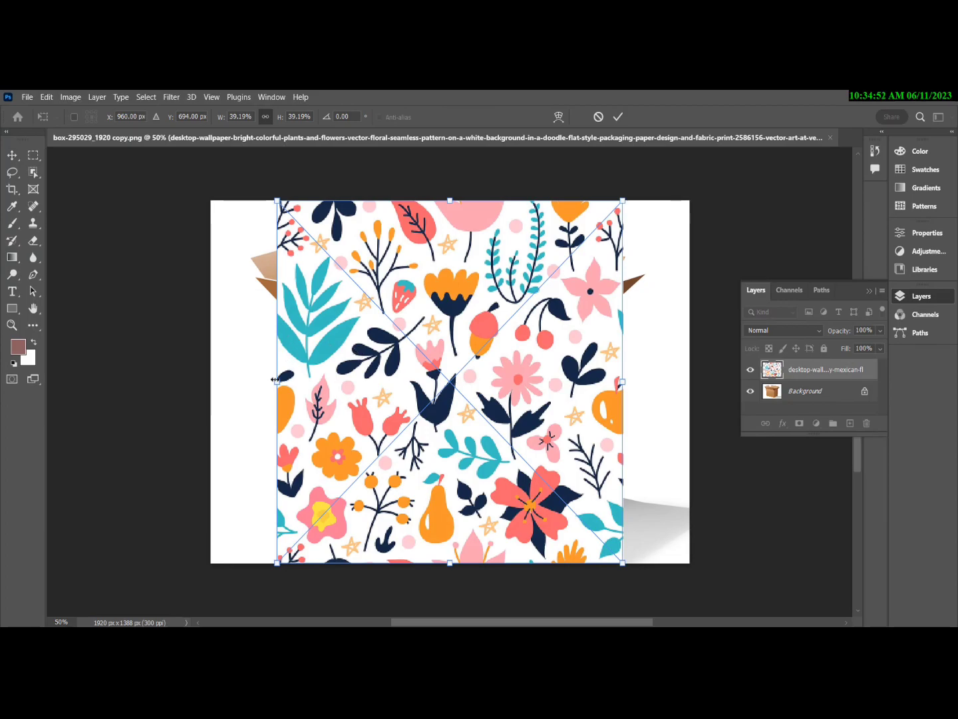
Stretch the floral layer left and right to about 45.74% to cover the box, then commit.
left_click_drag(275, 382, 249, 383)
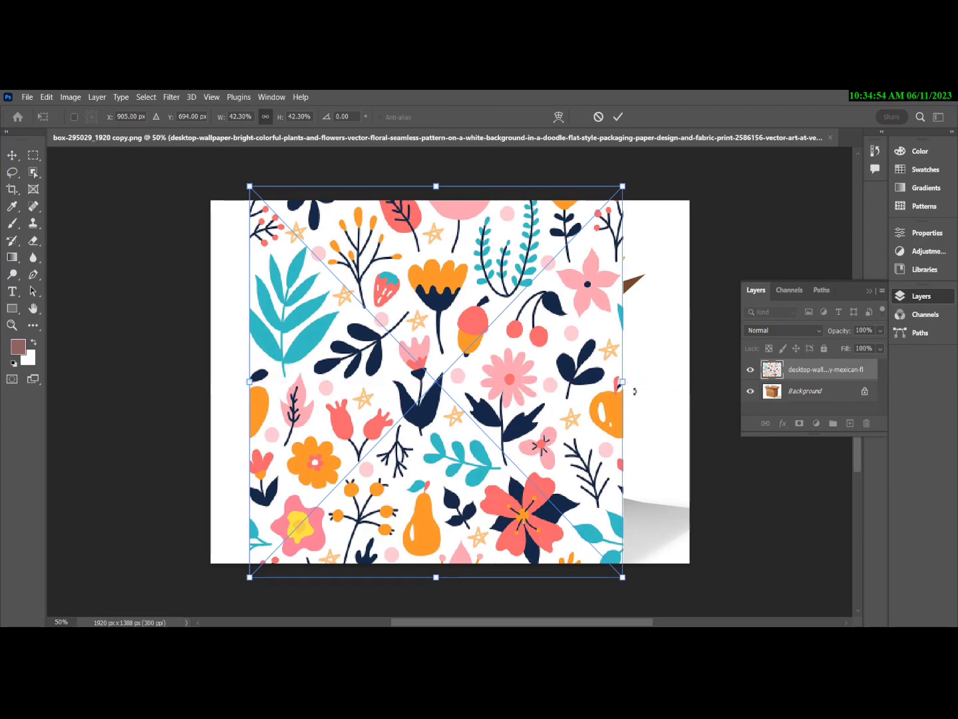
left_click_drag(623, 383, 652, 384)
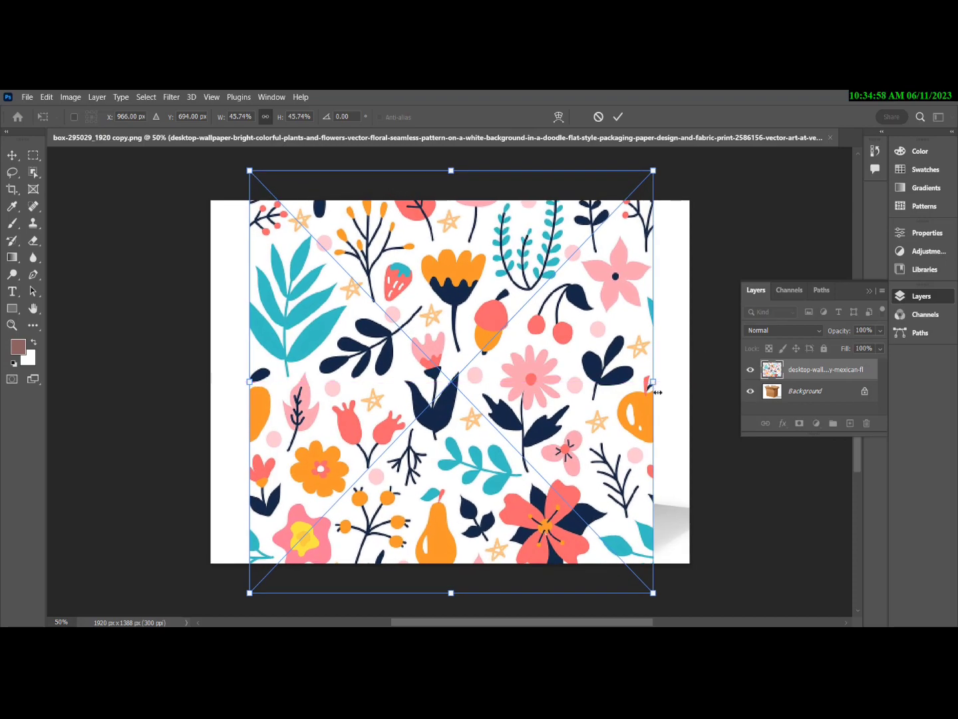
key("Return")
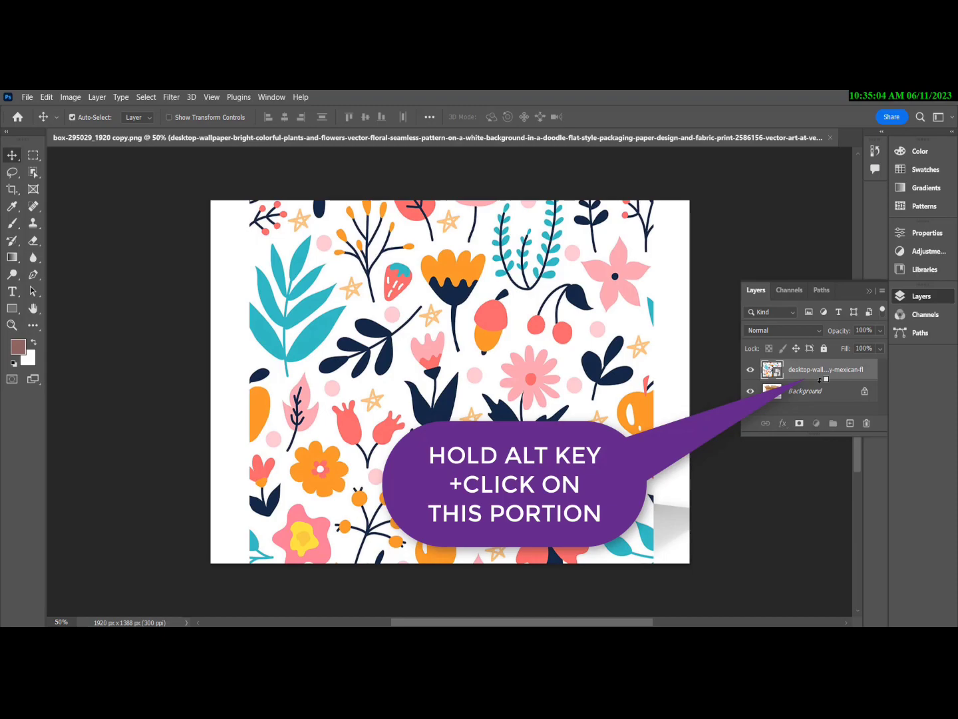
Clip the floral layer to the Background box layer and set its blend mode to Saturation.
left_click(821, 378, "alt")
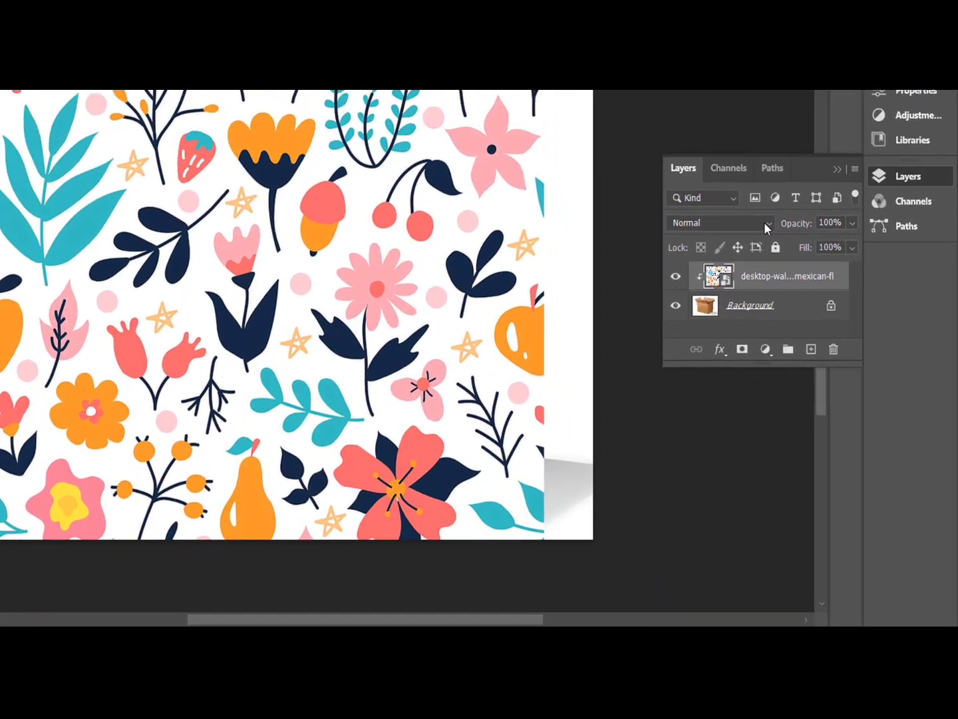
left_click(757, 200)
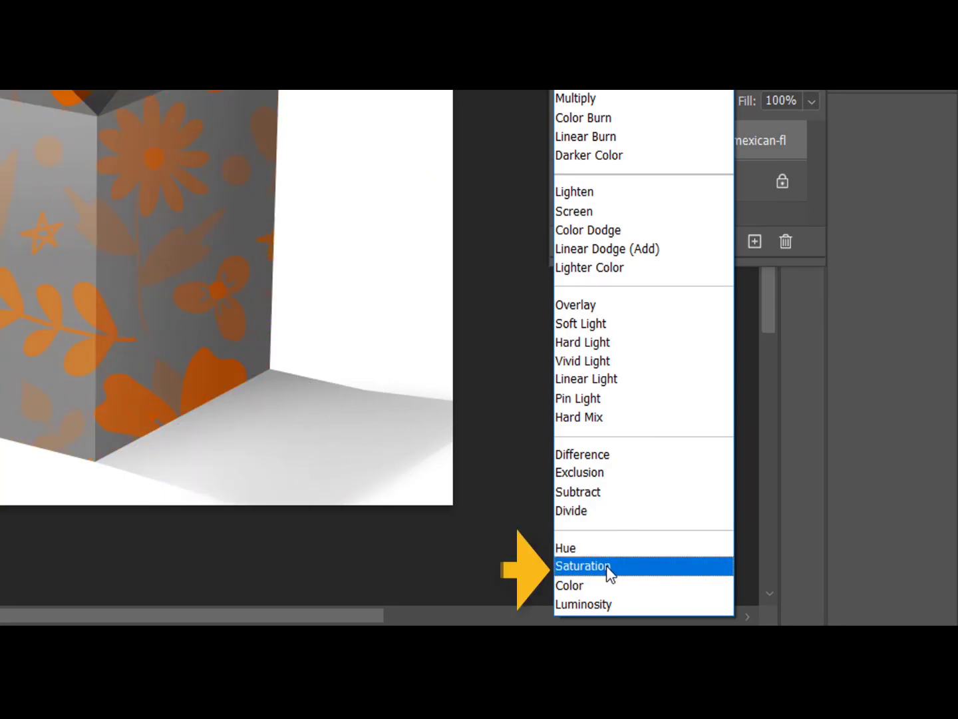
left_click(606, 566)
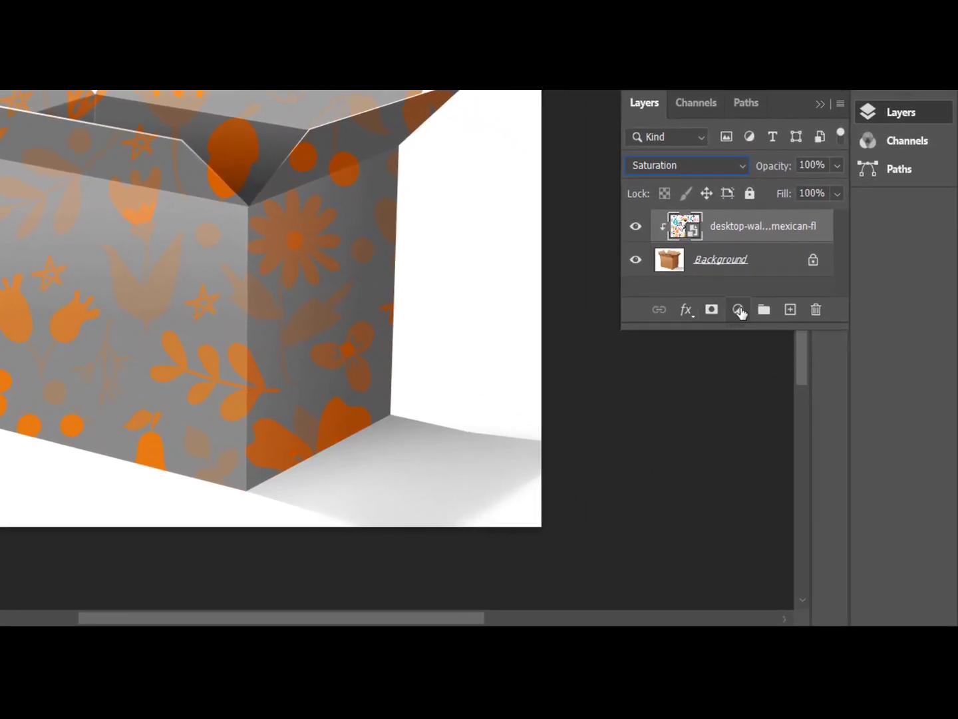
Add a Hue/Saturation adjustment set to Hue +12, Saturation +28 and Lightness −13.
left_click(747, 322)
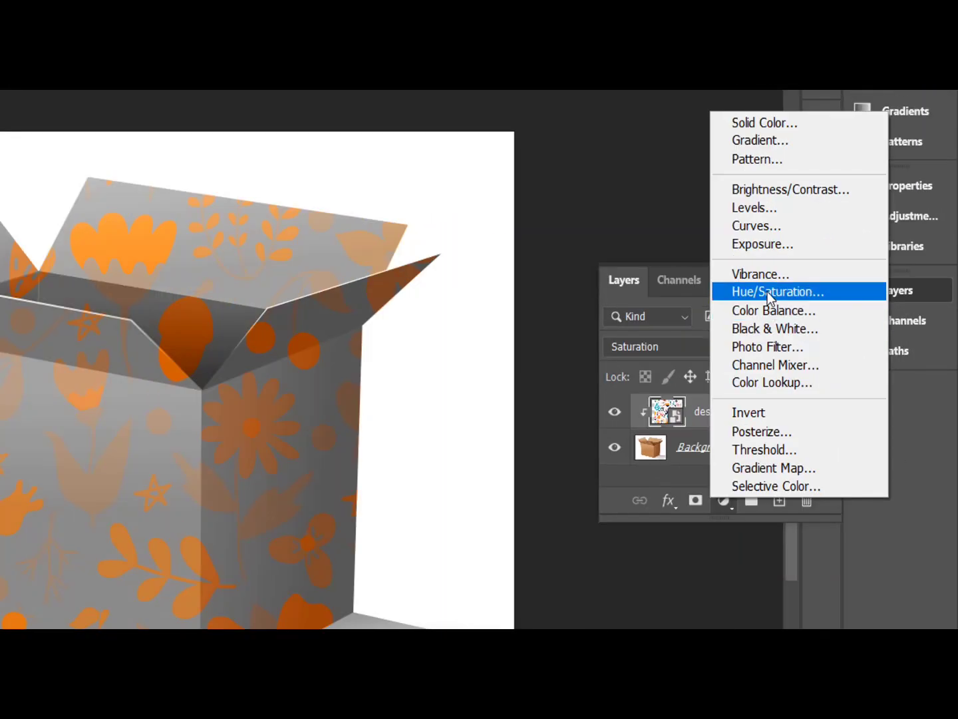
left_click(767, 291)
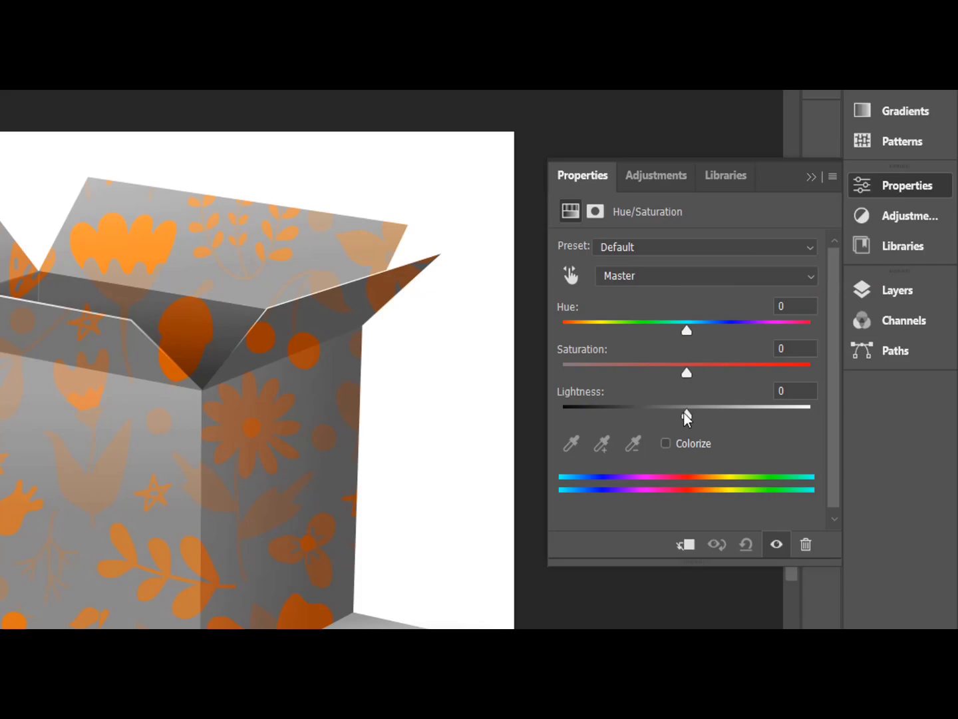
mouse_move(687, 414)
left_mouse_down()
mouse_move(672, 415)
mouse_move(795, 375)
mouse_move(787, 373)
mouse_move(811, 347)
left_mouse_up()
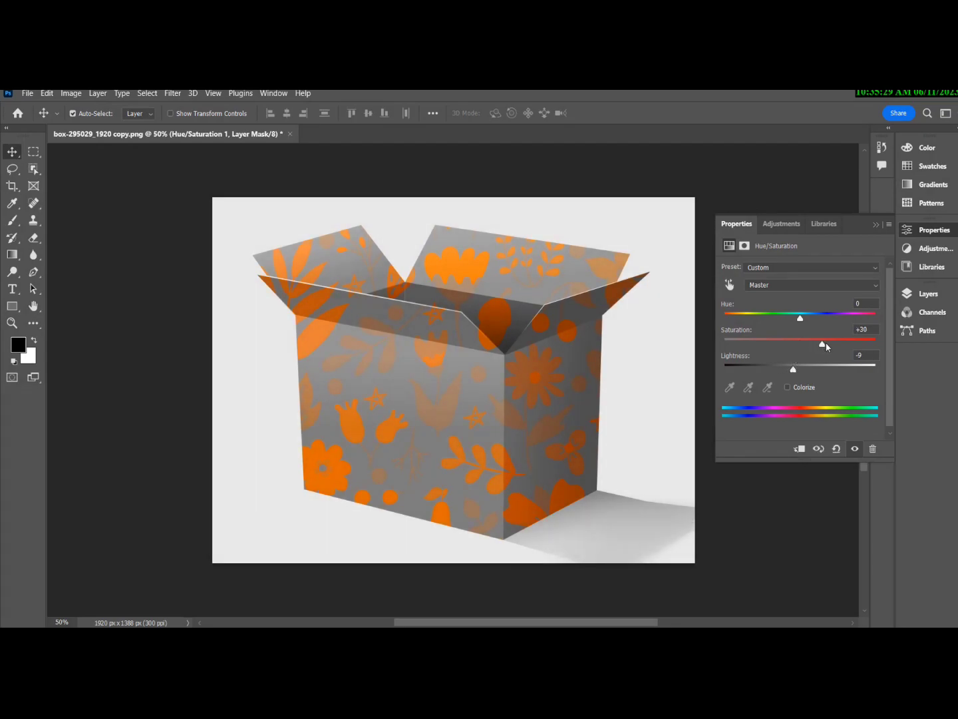
left_click_drag(831, 346, 834, 346)
left_click_drag(802, 321, 811, 325)
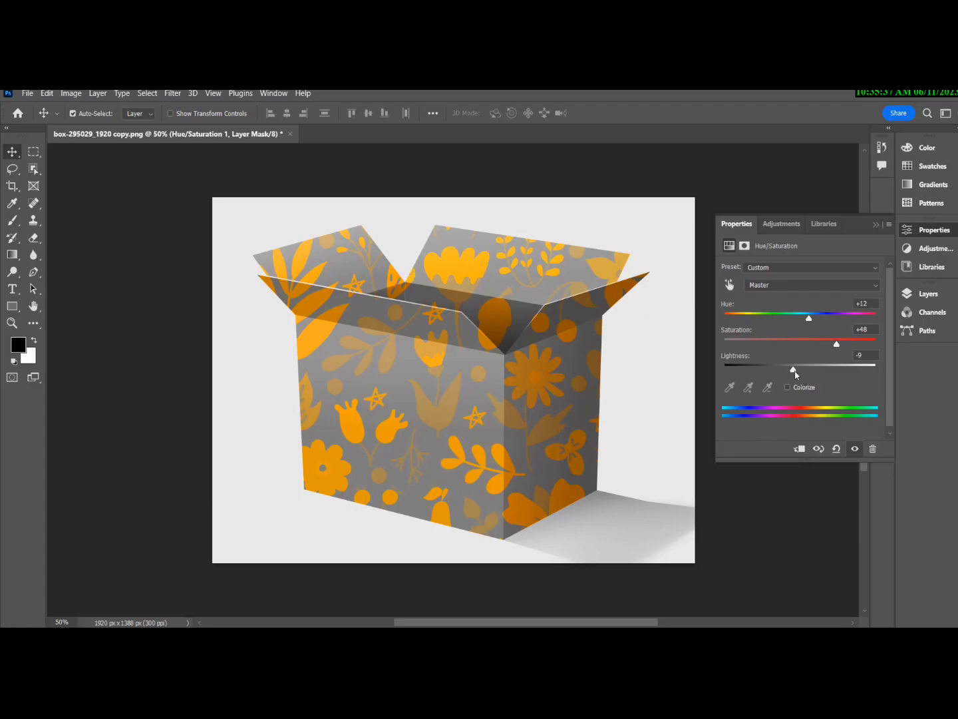
left_click_drag(793, 370, 791, 370)
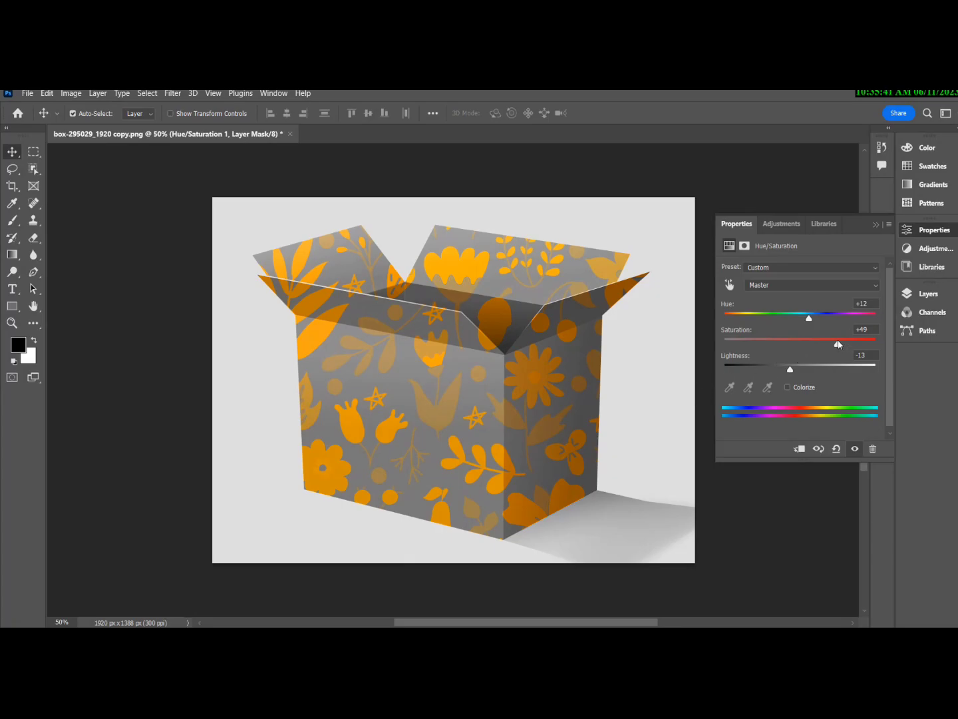
left_click_drag(839, 343, 855, 343)
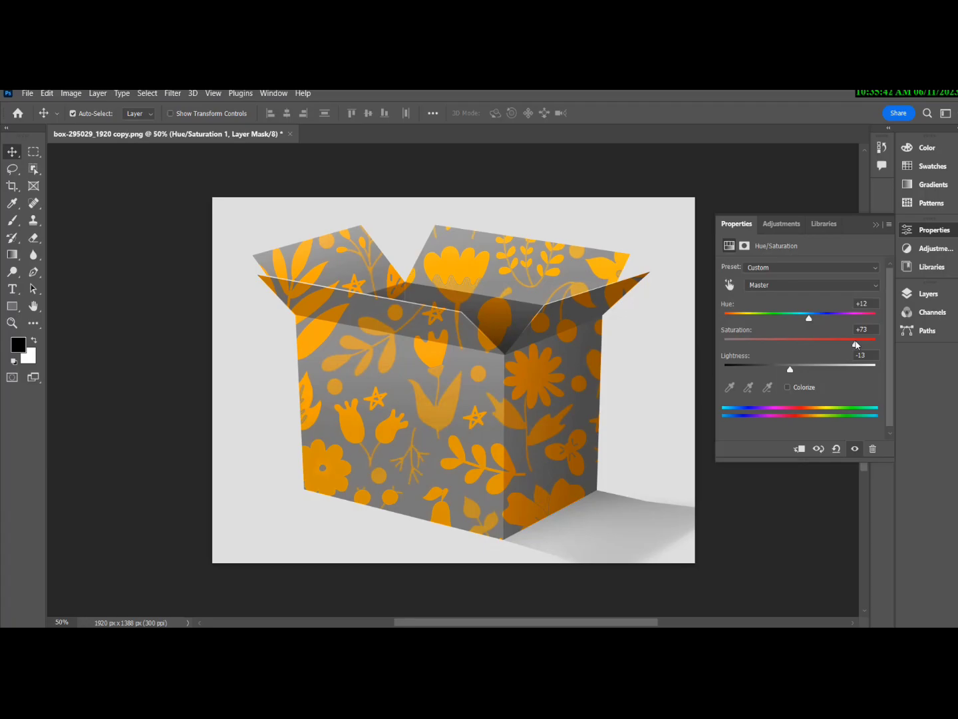
left_click_drag(849, 344, 829, 344)
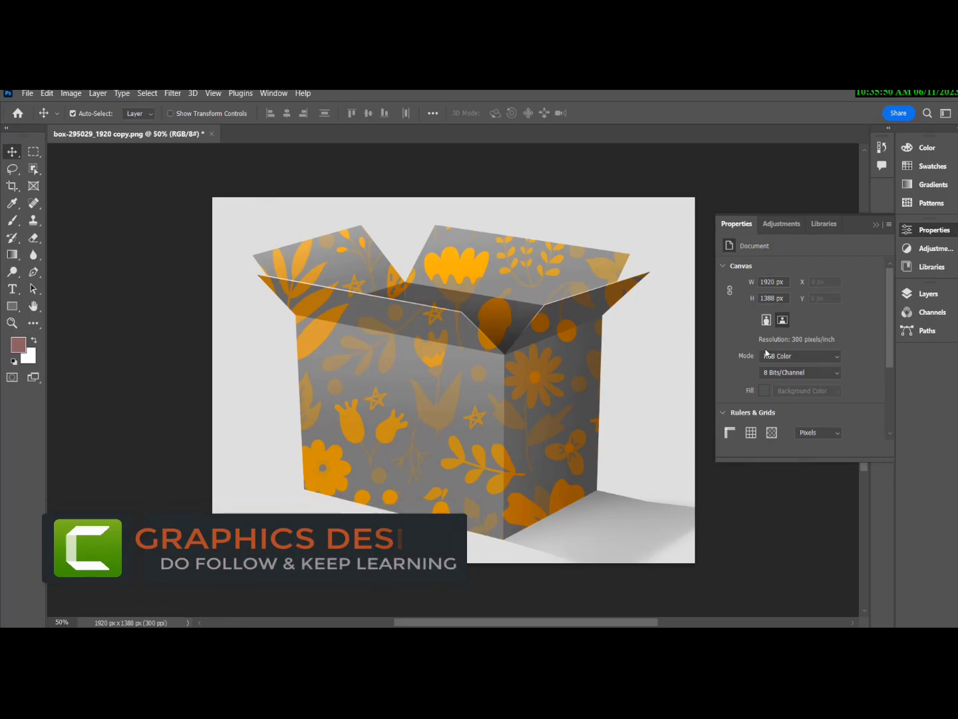
Toggle the floral layer's visibility off, on and off to compare the plain box.
left_click(874, 224)
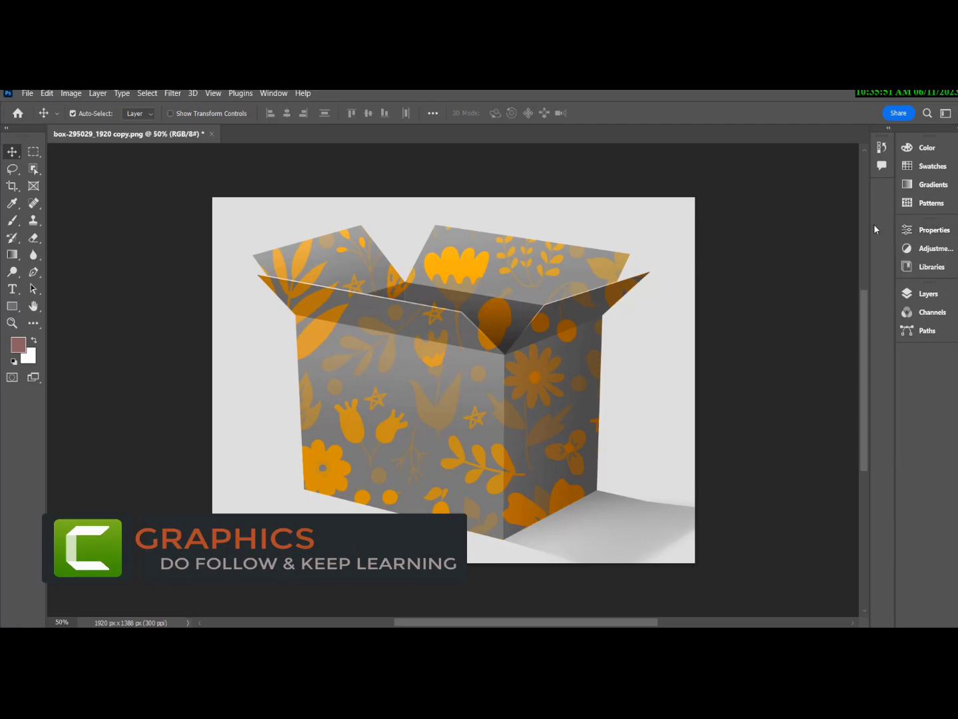
left_click(925, 296)
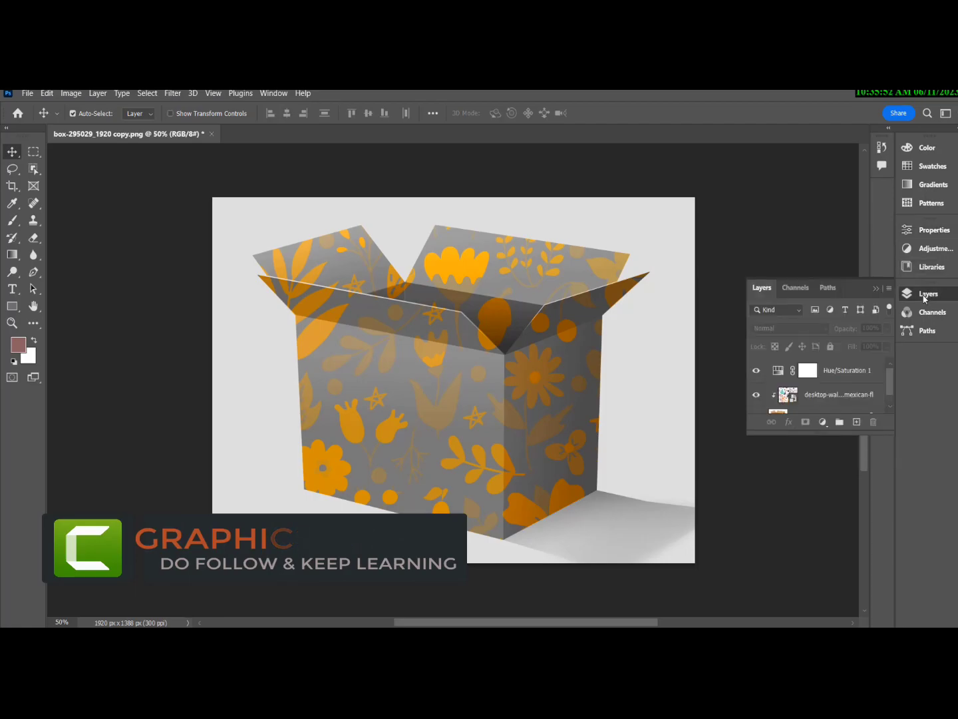
left_click(756, 395)
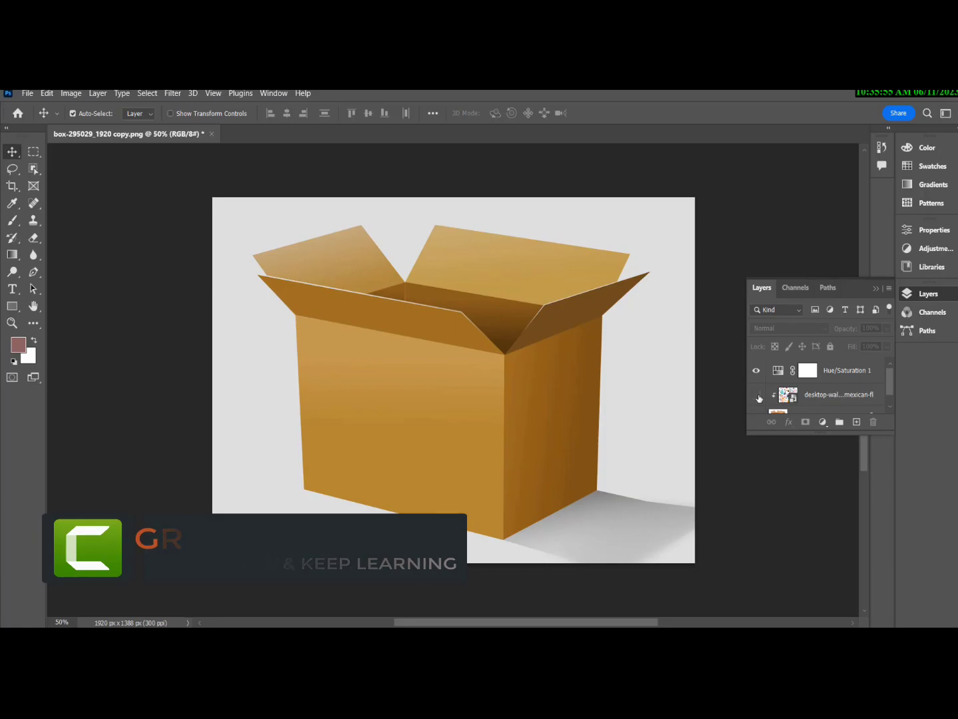
left_click(758, 396)
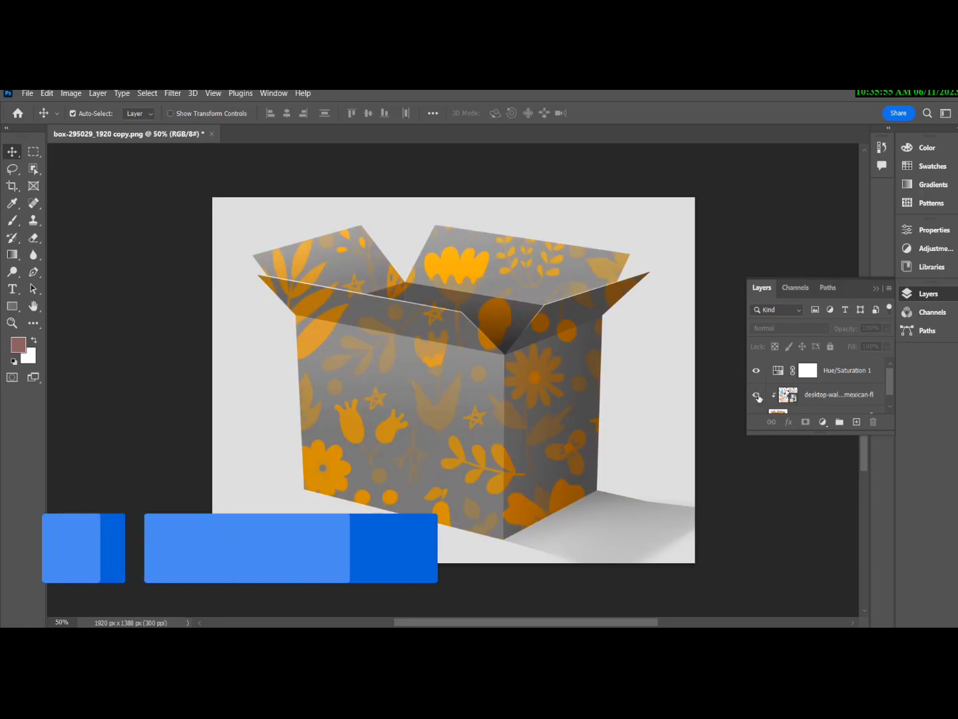
left_click(757, 396)
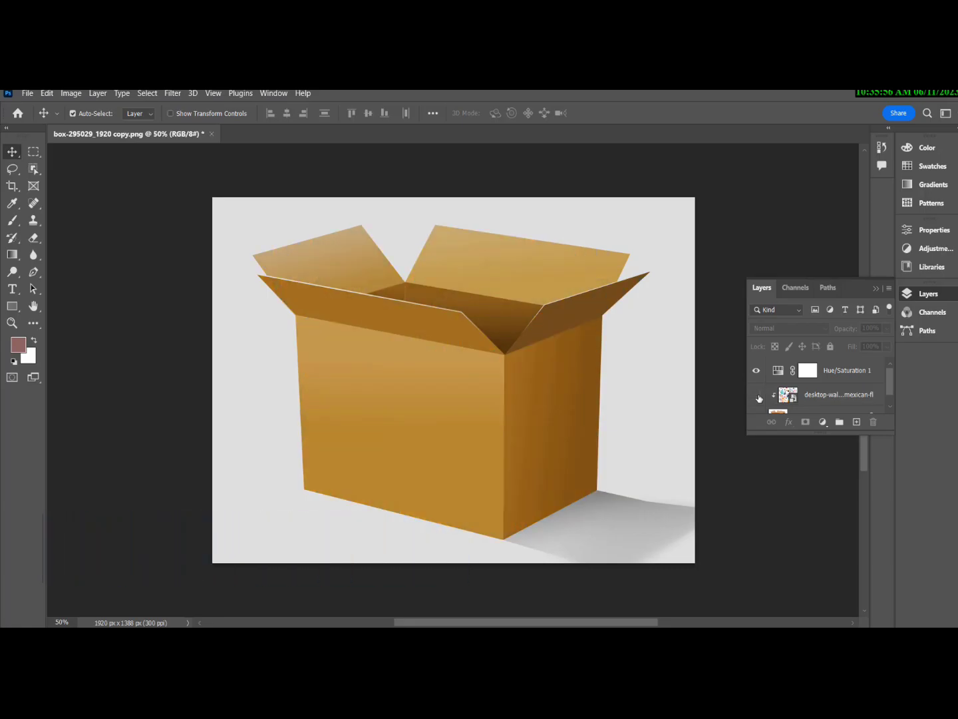